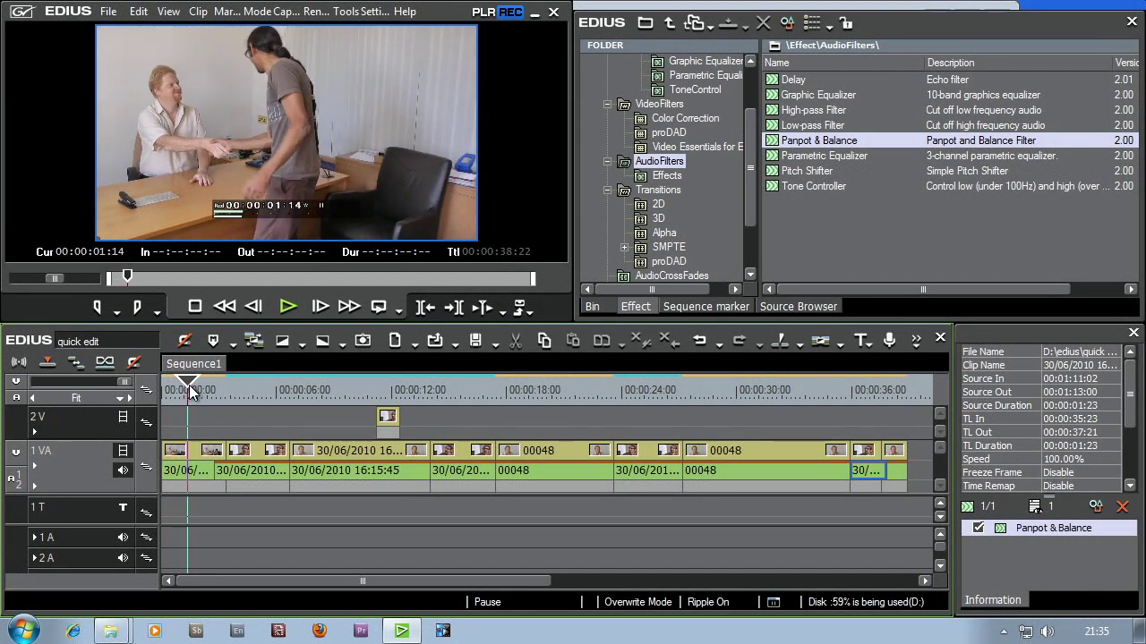
Step: Return the playhead to 00:00:00:00 and scroll the Effect folder tree down
drag(190, 391, 147, 405)
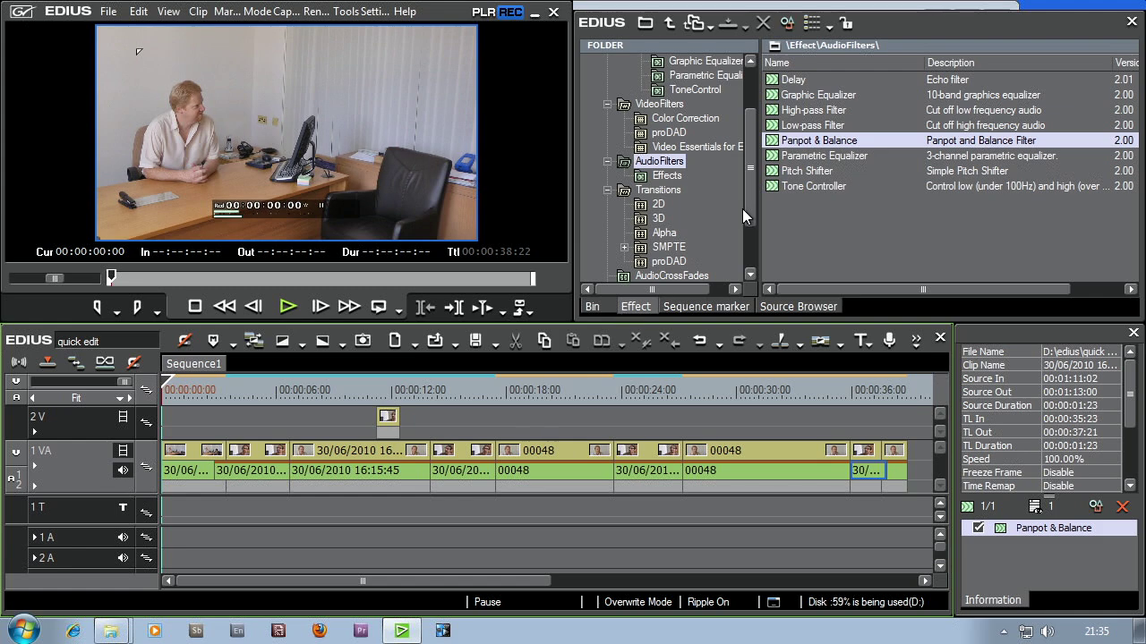
scroll(751, 205, down, 2)
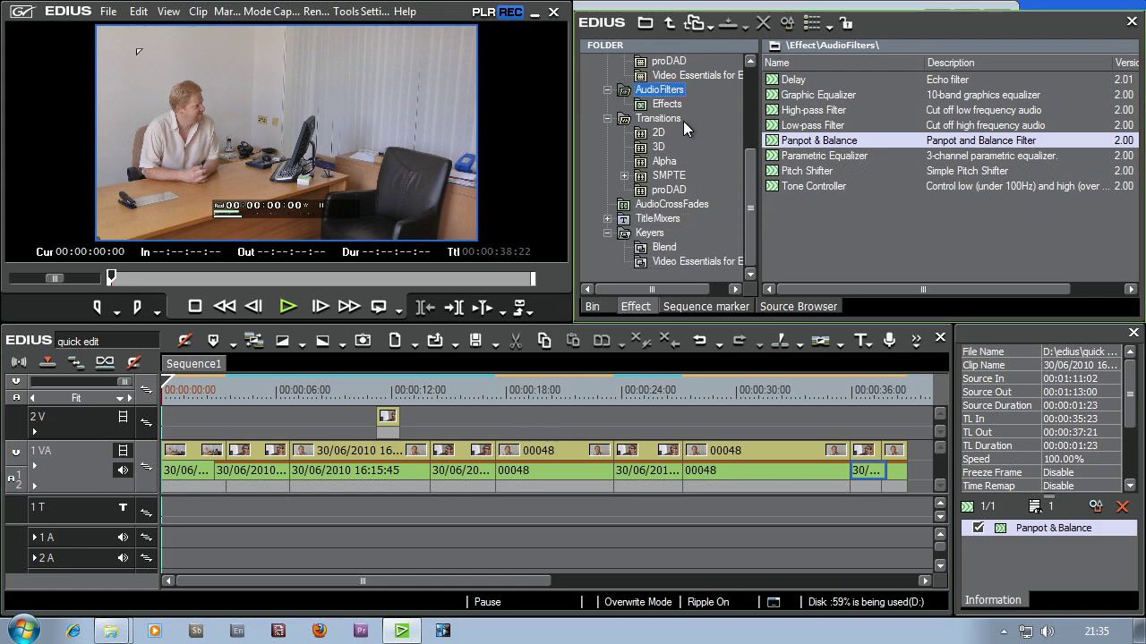
Step: Show the Transitions > 2D folder and select the Dissolve transition
click(660, 134)
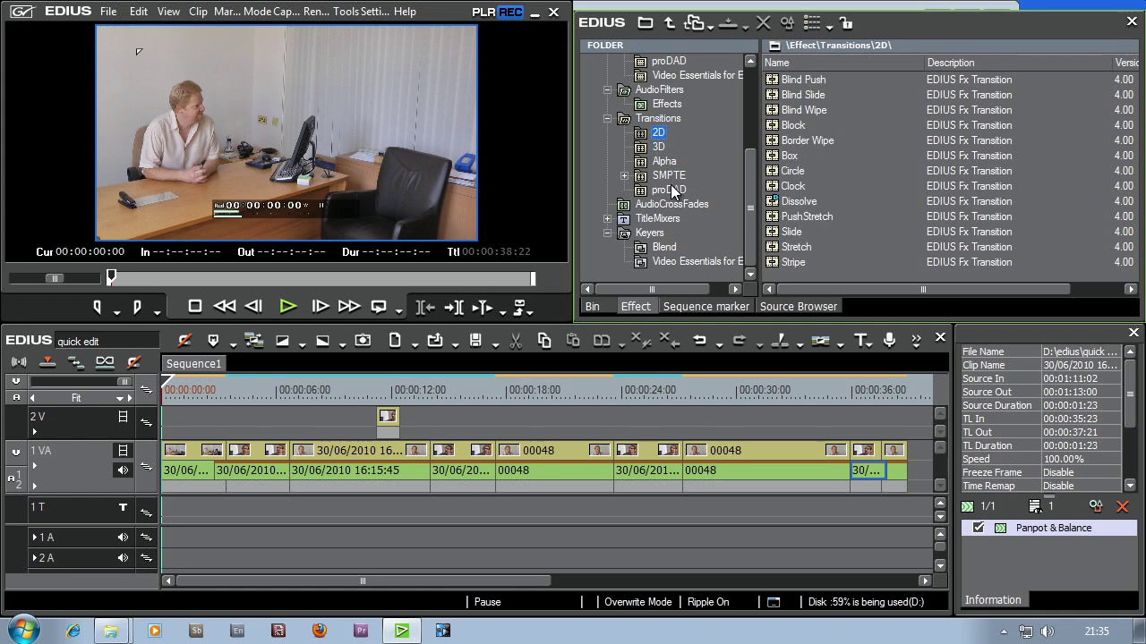
click(673, 191)
click(659, 134)
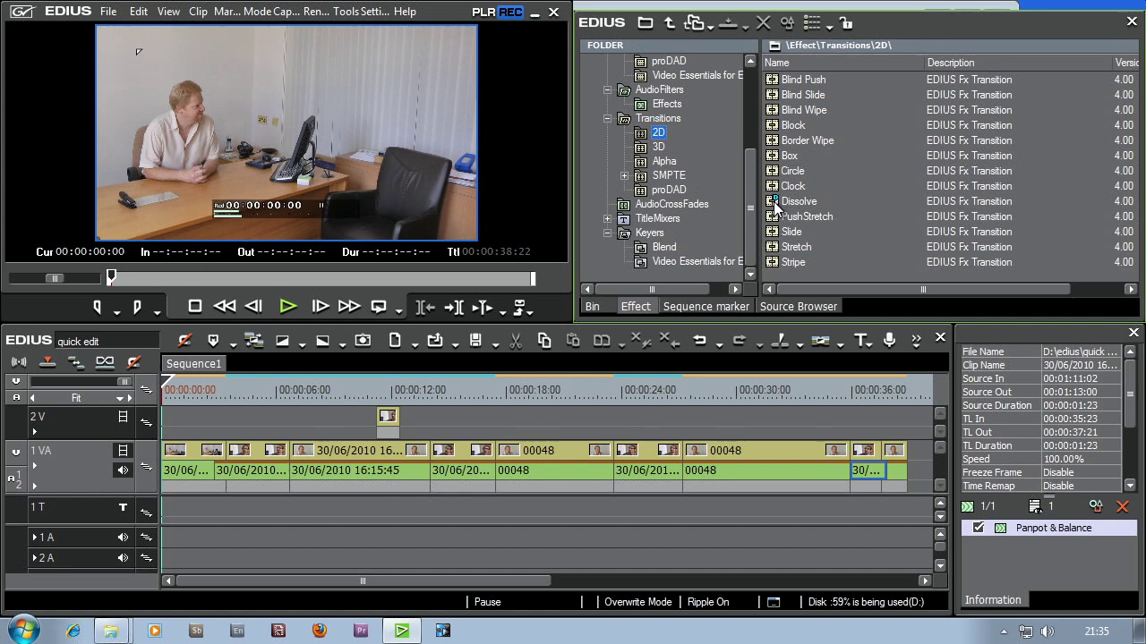
click(773, 204)
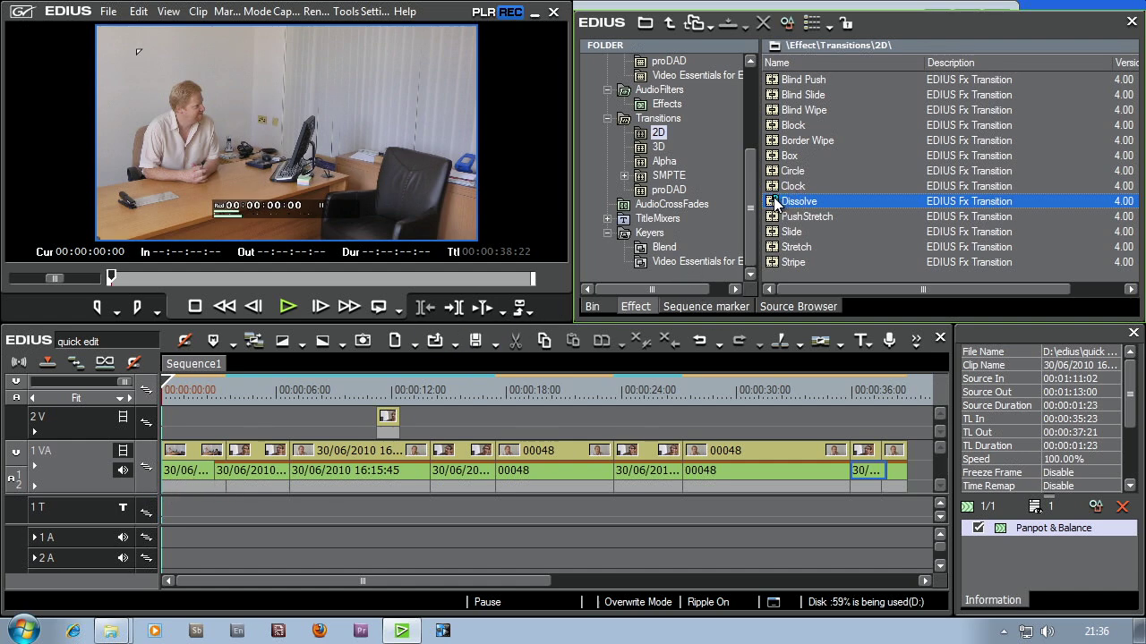
Step: Drop Dissolve onto the start of the first 1 VA clip and zoom to one-second marks
drag(775, 204, 170, 488)
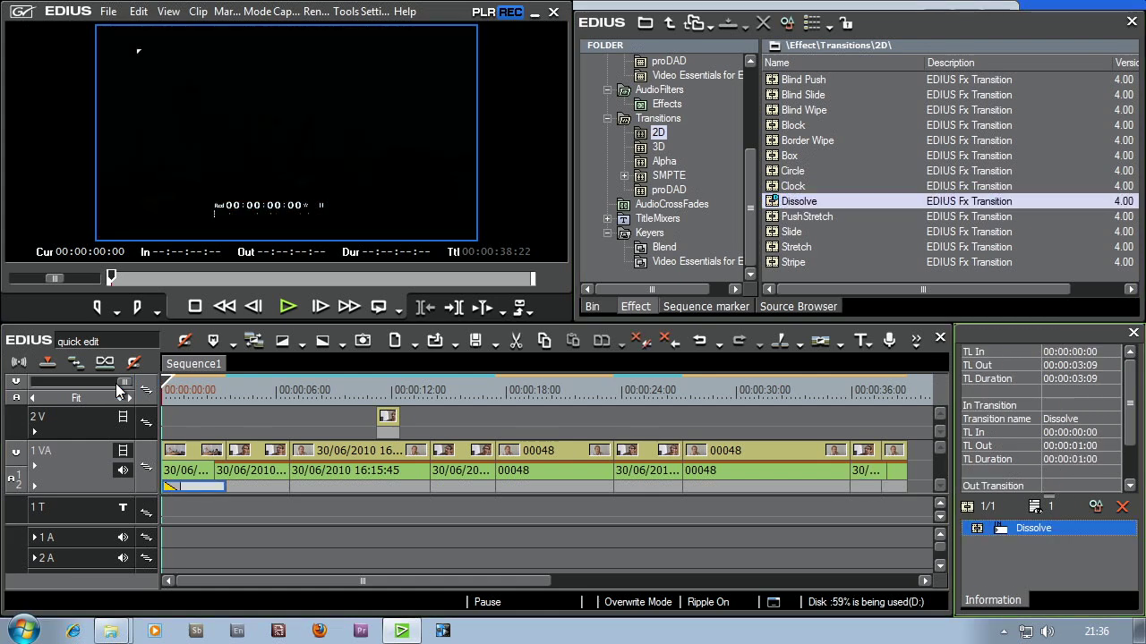
drag(115, 383, 63, 398)
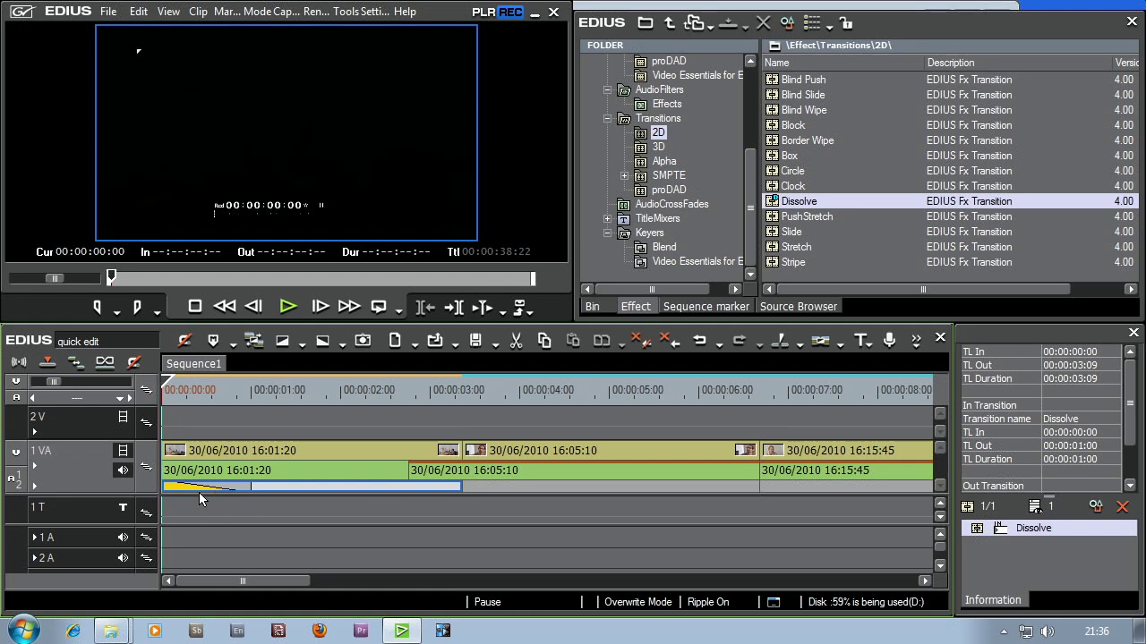
Step: Trim the opening Dissolve ramp from 00:00:01:00 down to 00:00:00:12
drag(200, 491, 253, 492)
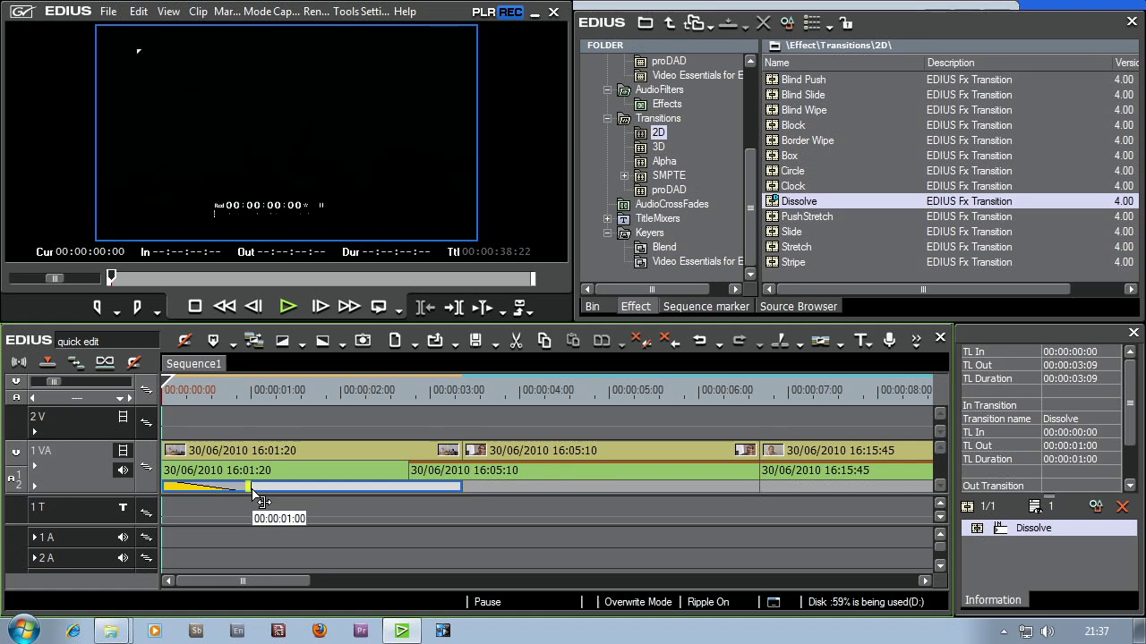
drag(254, 492, 210, 495)
Step: Preview the 12-frame fade-in from the start, then scroll to clip 00048 at the sequence end
click(278, 310)
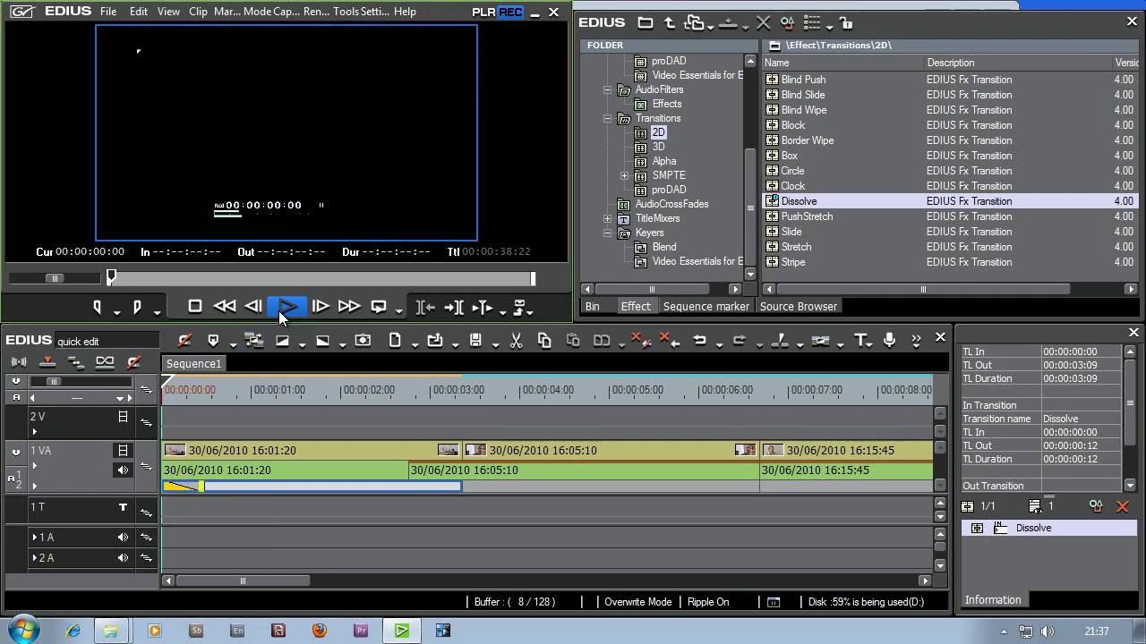
click(280, 309)
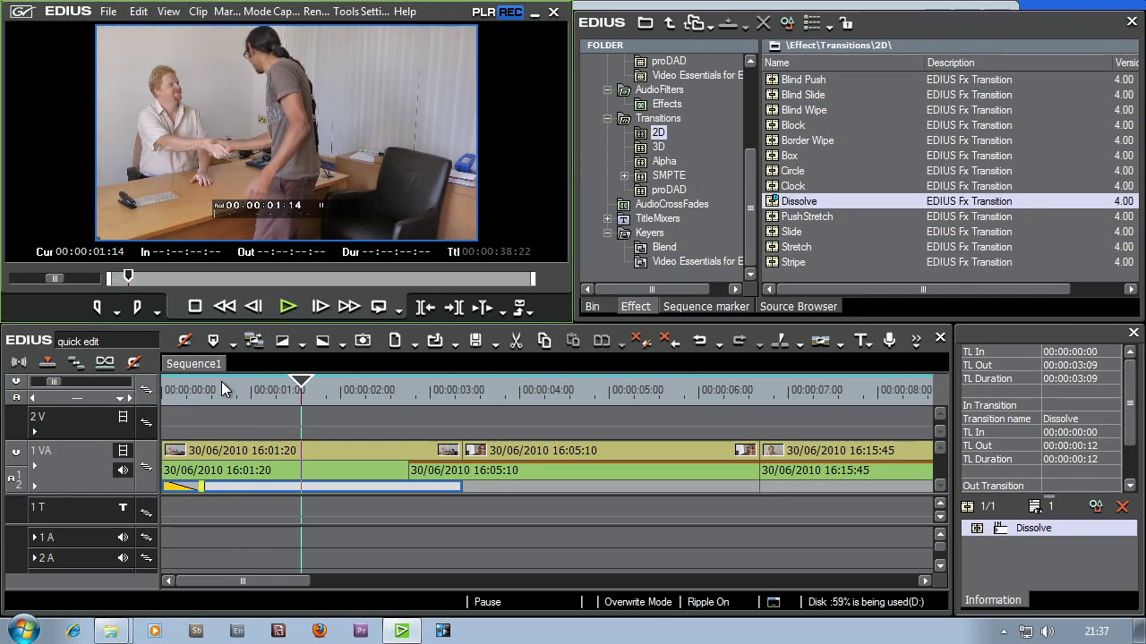
key(Home)
click(286, 308)
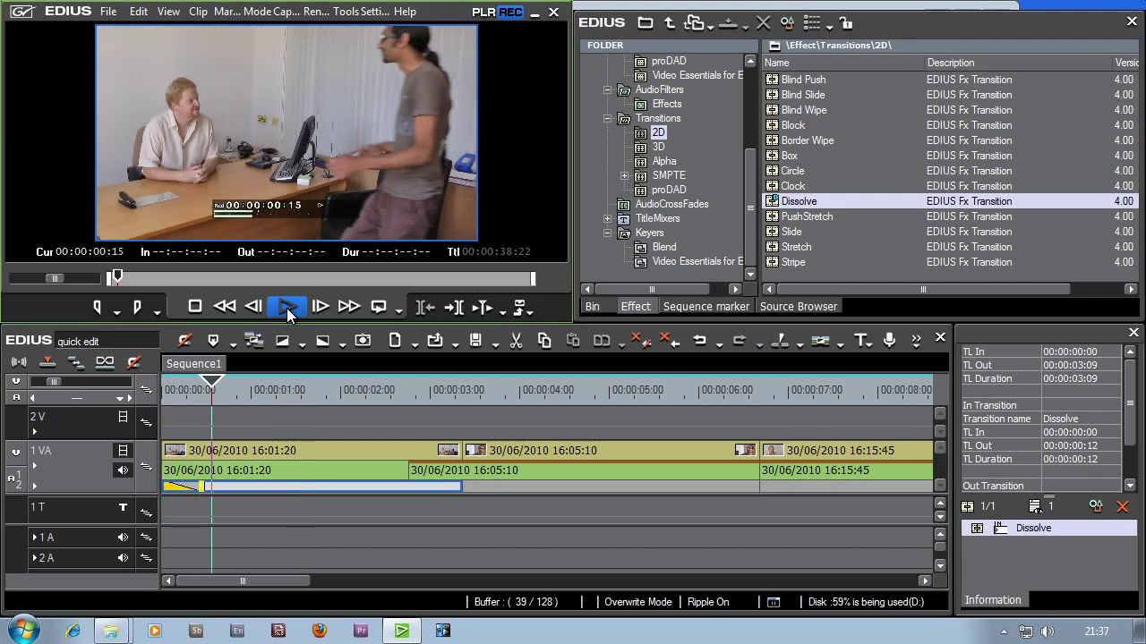
click(287, 308)
drag(243, 579, 771, 575)
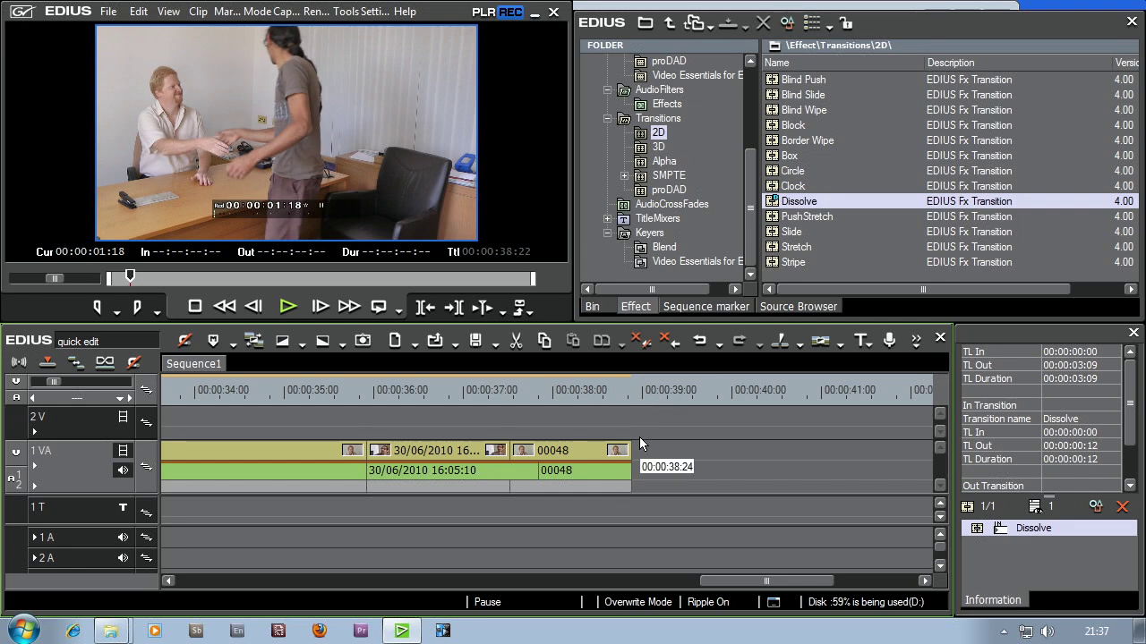
Step: Park the playhead at 00:00:38:15 and enlarge the 1 VA track to reveal its audio options
click(605, 395)
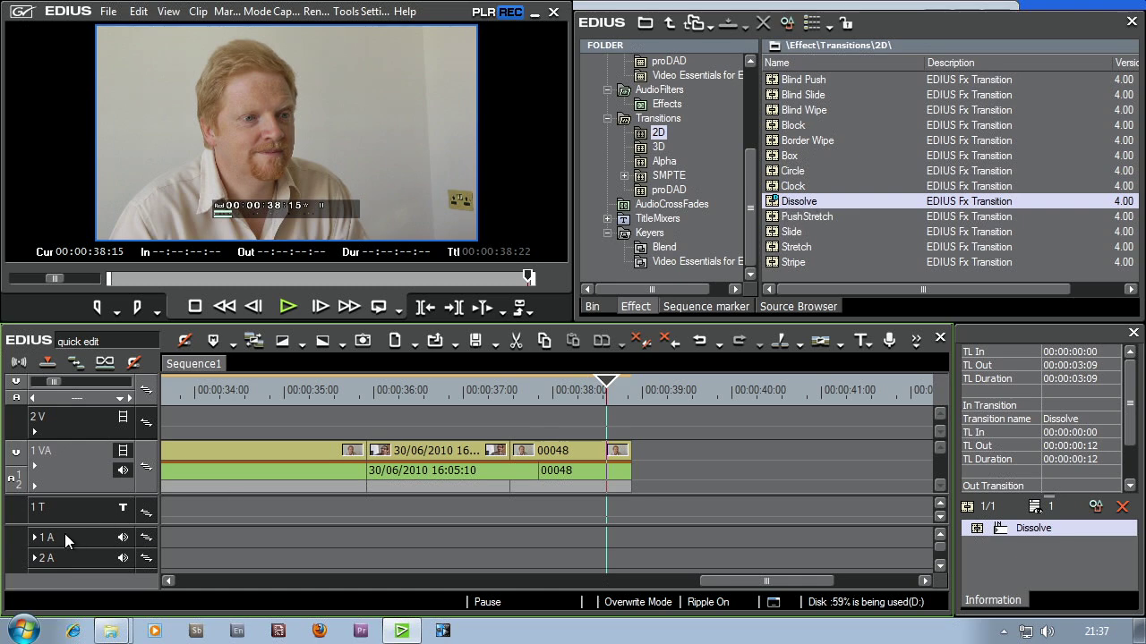
click(36, 466)
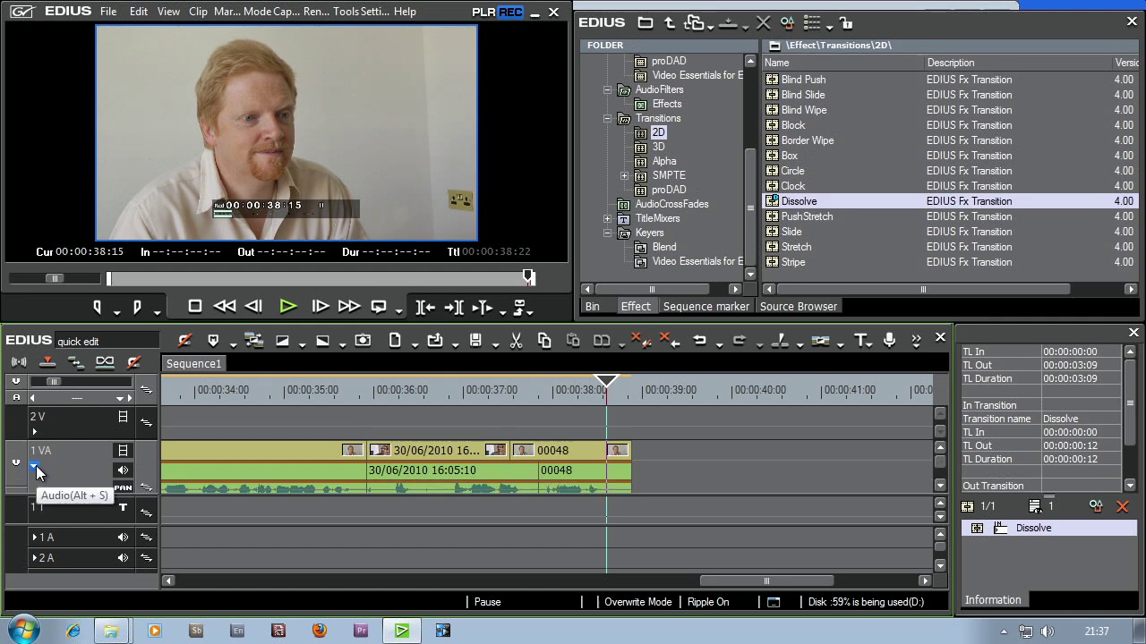
click(35, 468)
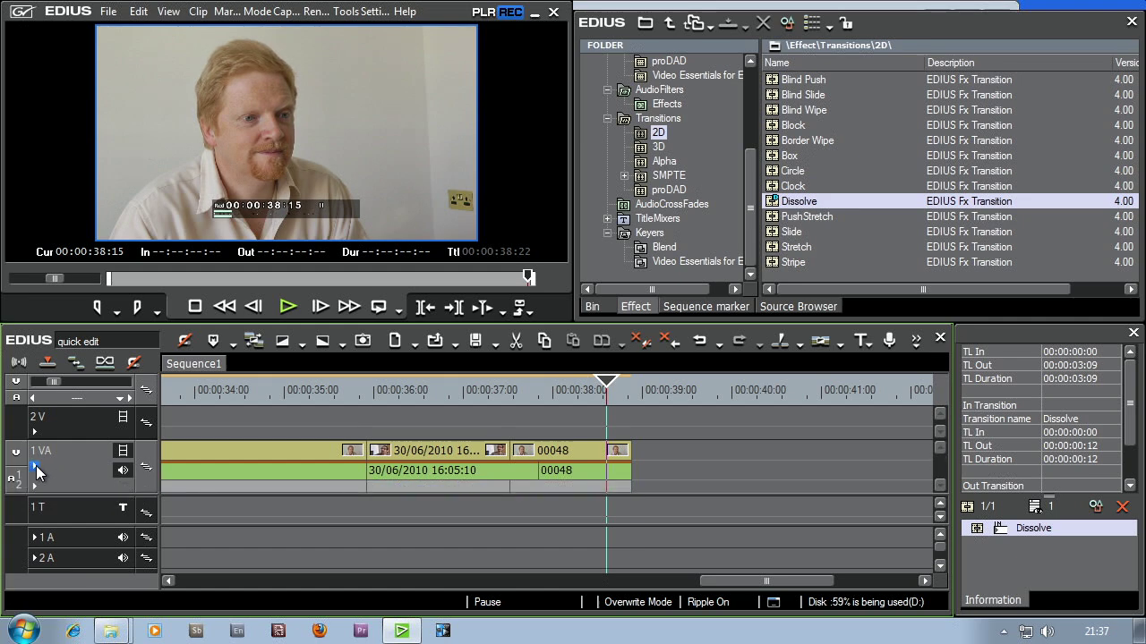
click(34, 488)
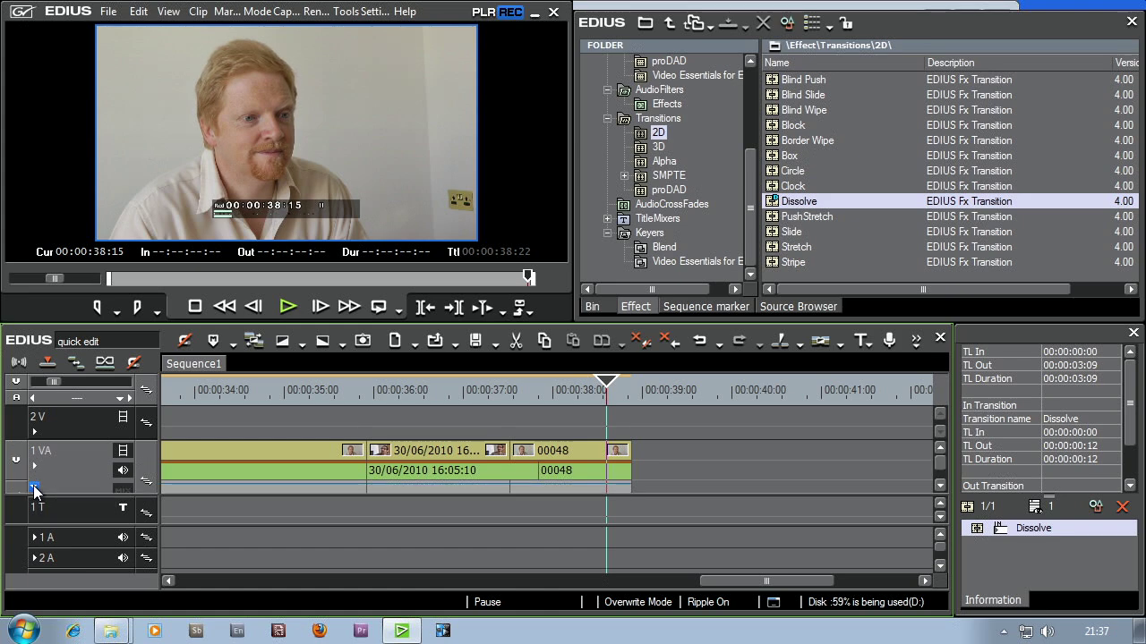
drag(56, 495, 52, 537)
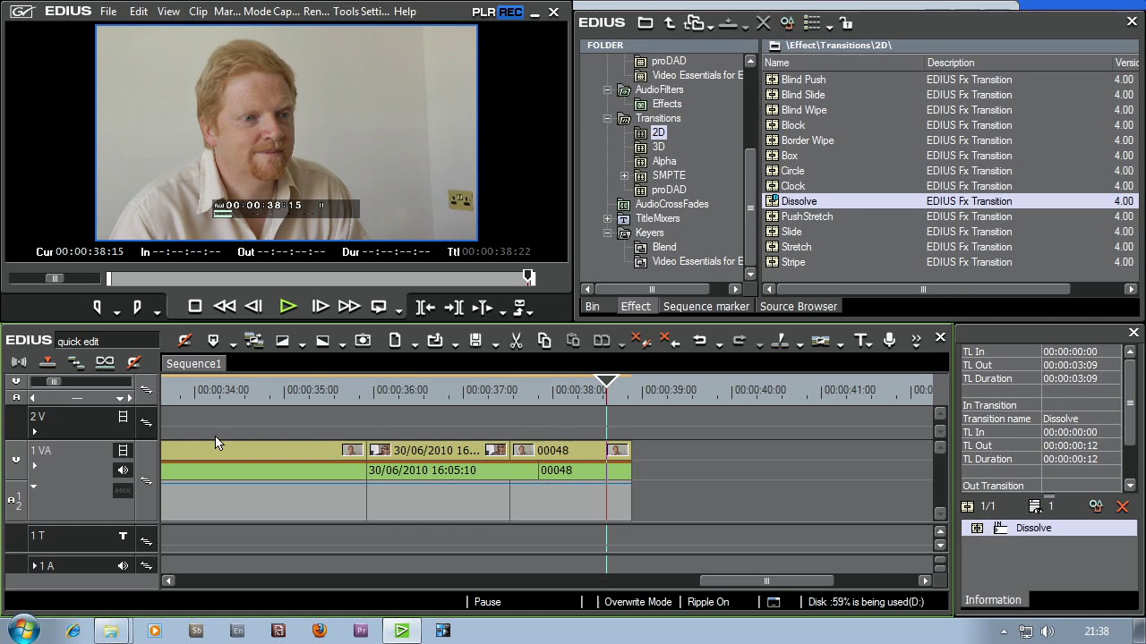
Step: Add a keyframe near clip 00048's end and pull the final volume point down to 0%
click(123, 495)
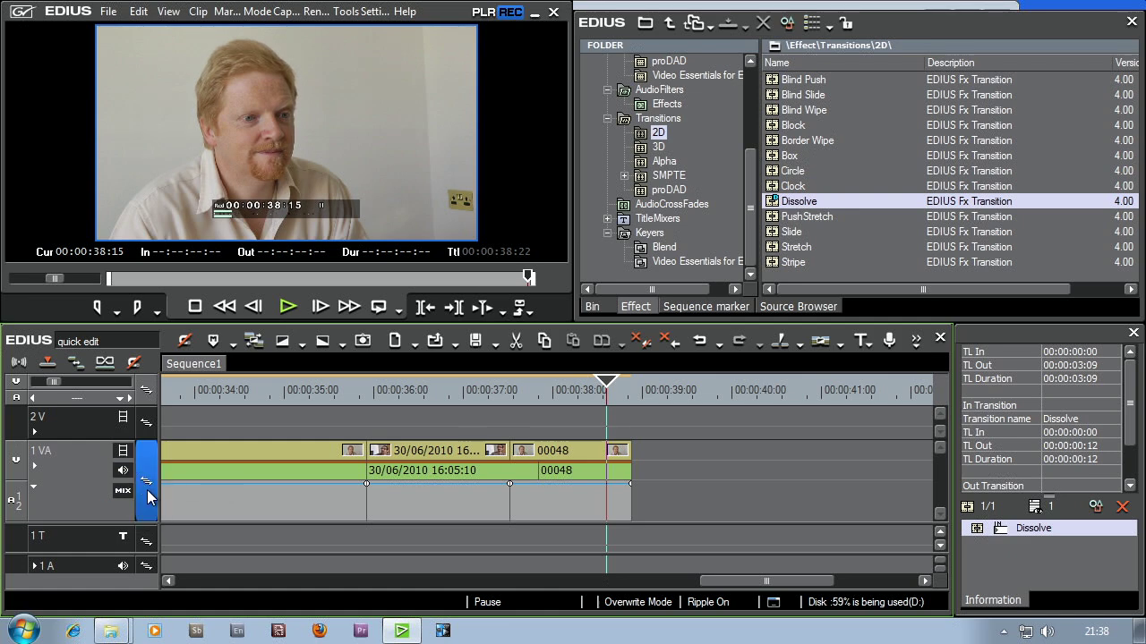
click(603, 484)
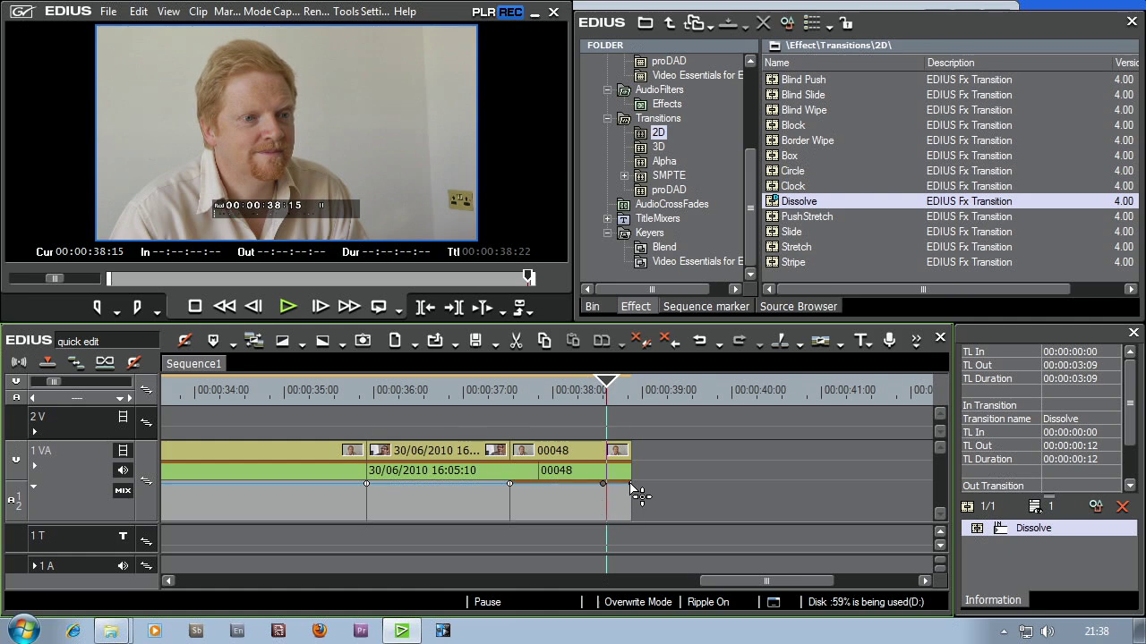
drag(631, 491, 631, 527)
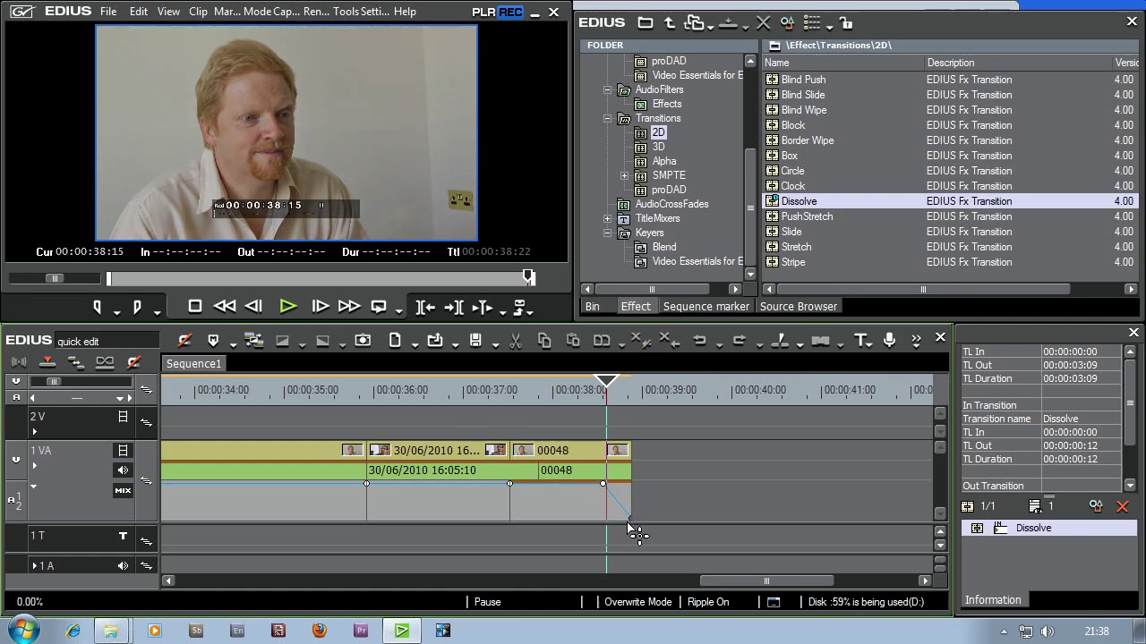
Step: Play from 00:00:38:01 to check the fade, then start it slightly earlier
drag(606, 394, 556, 396)
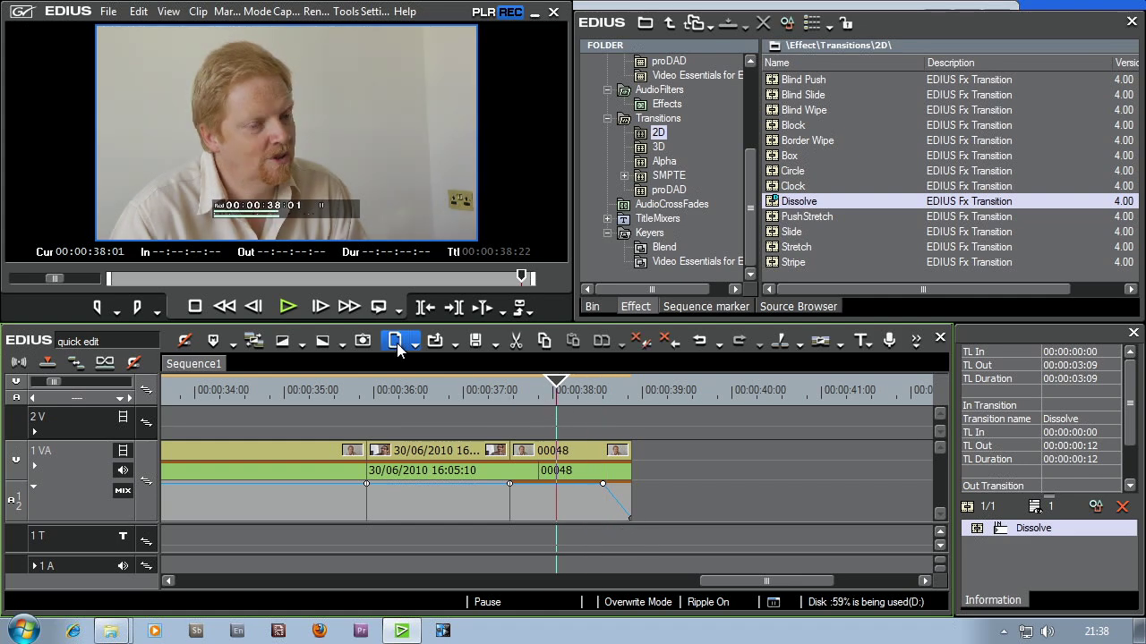
click(277, 307)
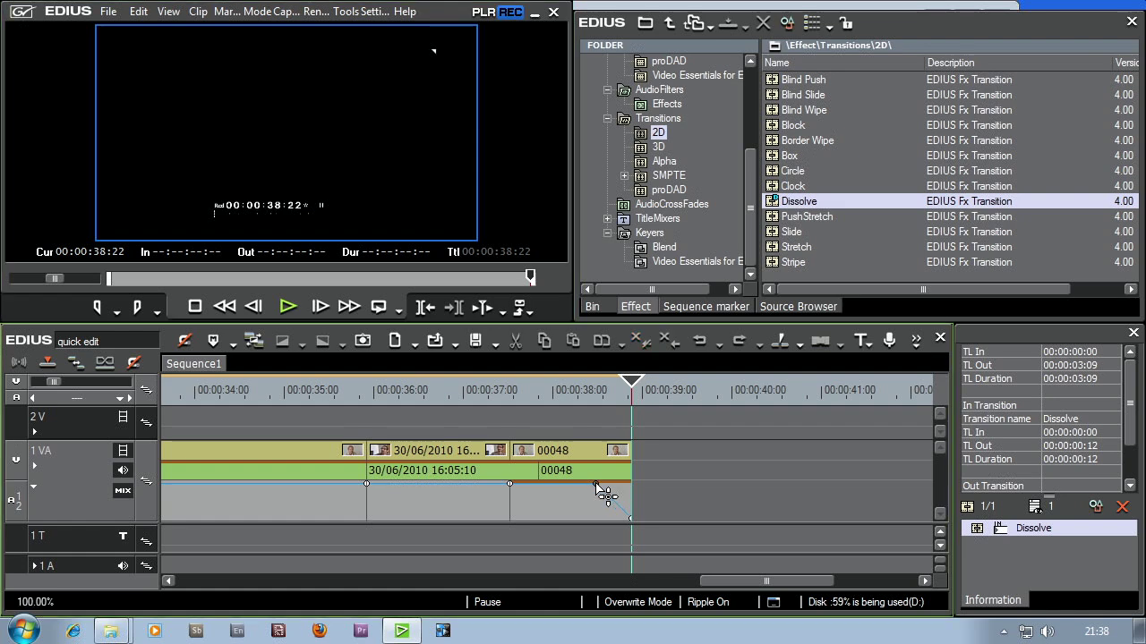
drag(603, 484, 574, 484)
click(450, 391)
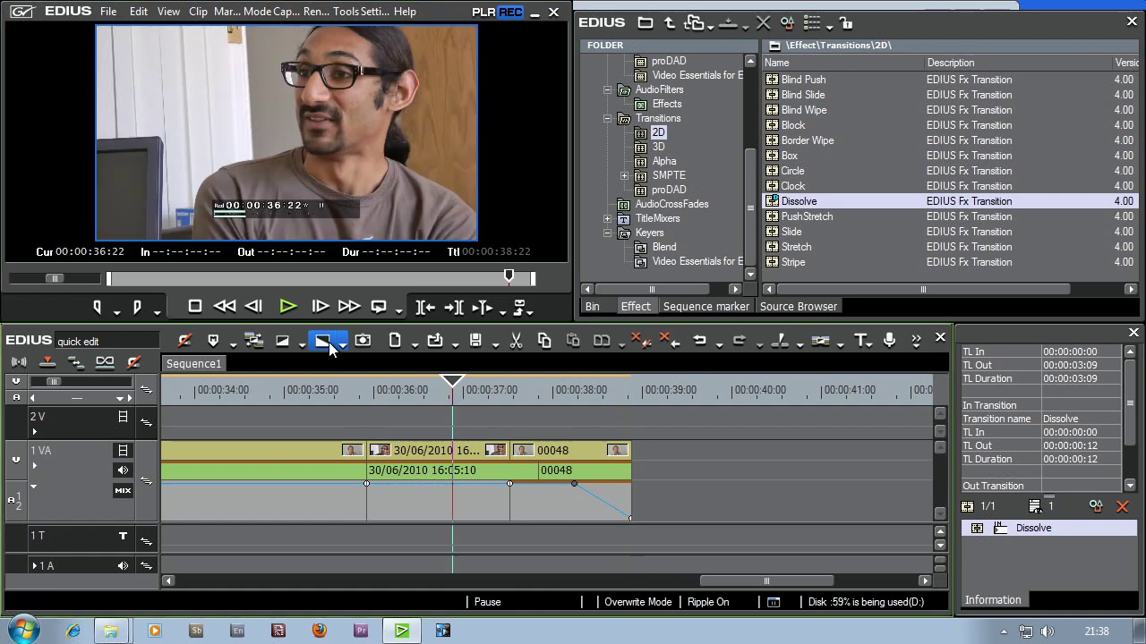
click(281, 307)
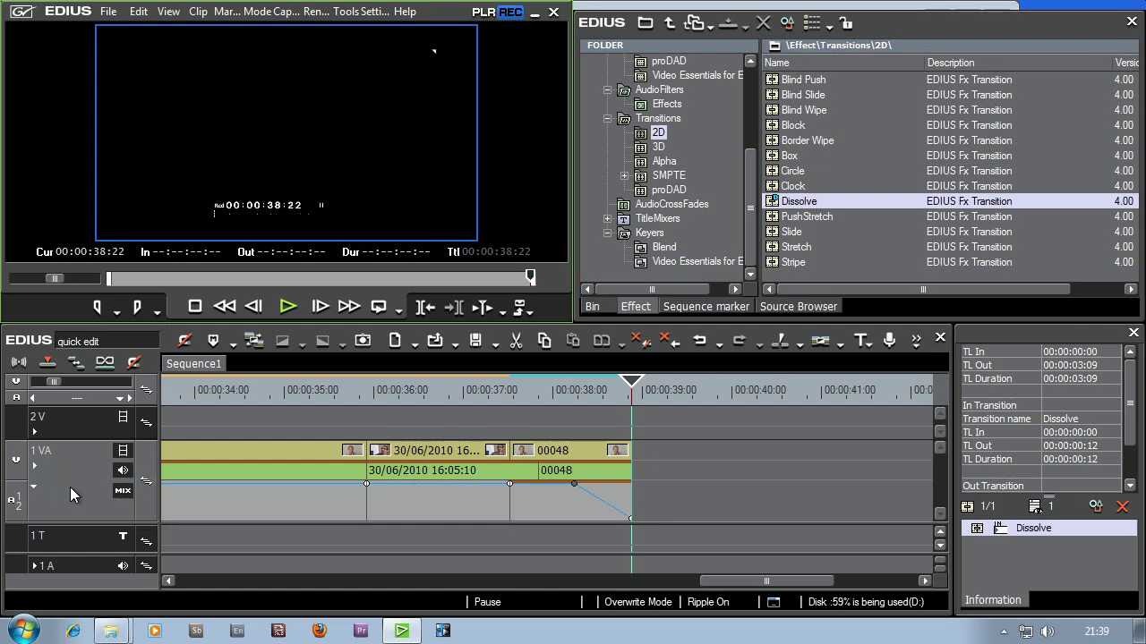
Step: Show the volume line over the 1 VA waveform and ramp its end point down to -inf
click(33, 466)
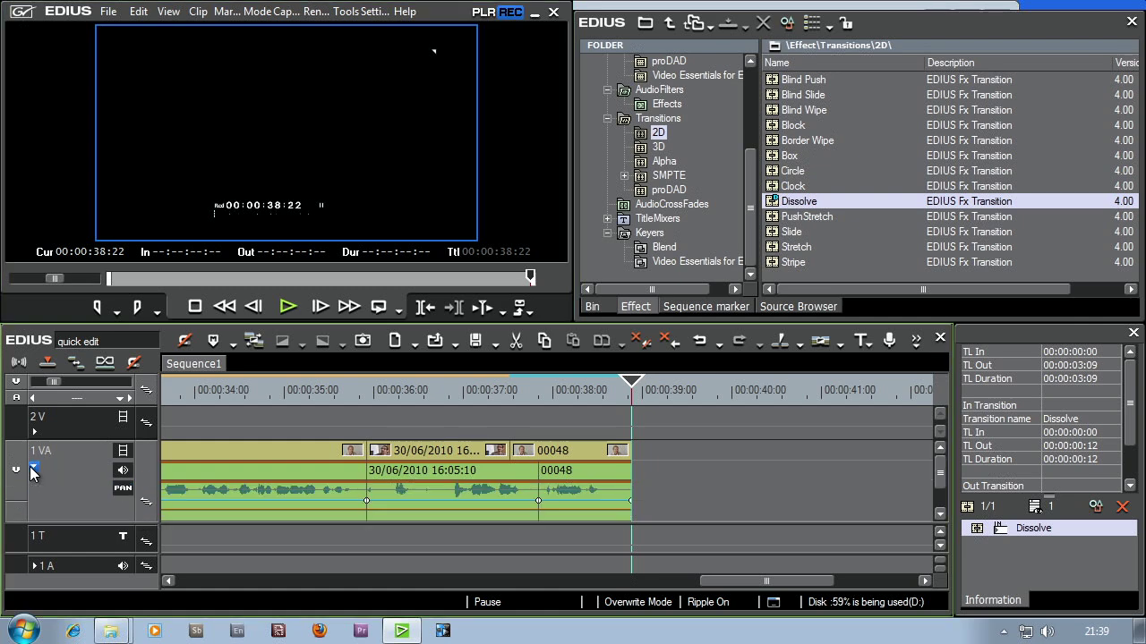
click(123, 489)
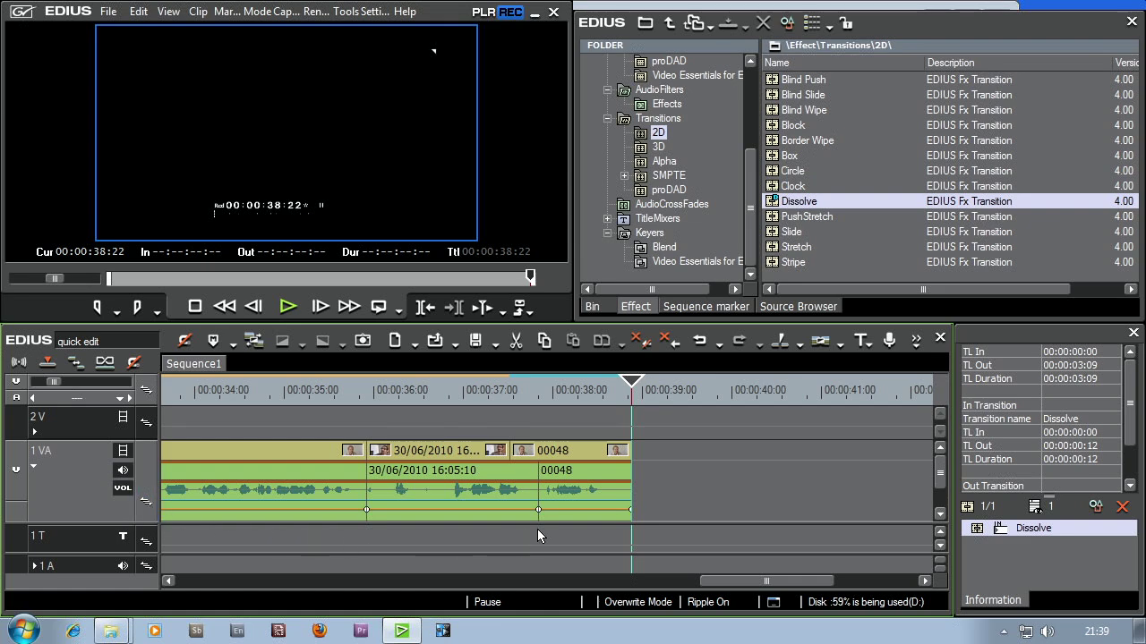
click(599, 509)
drag(630, 511, 632, 530)
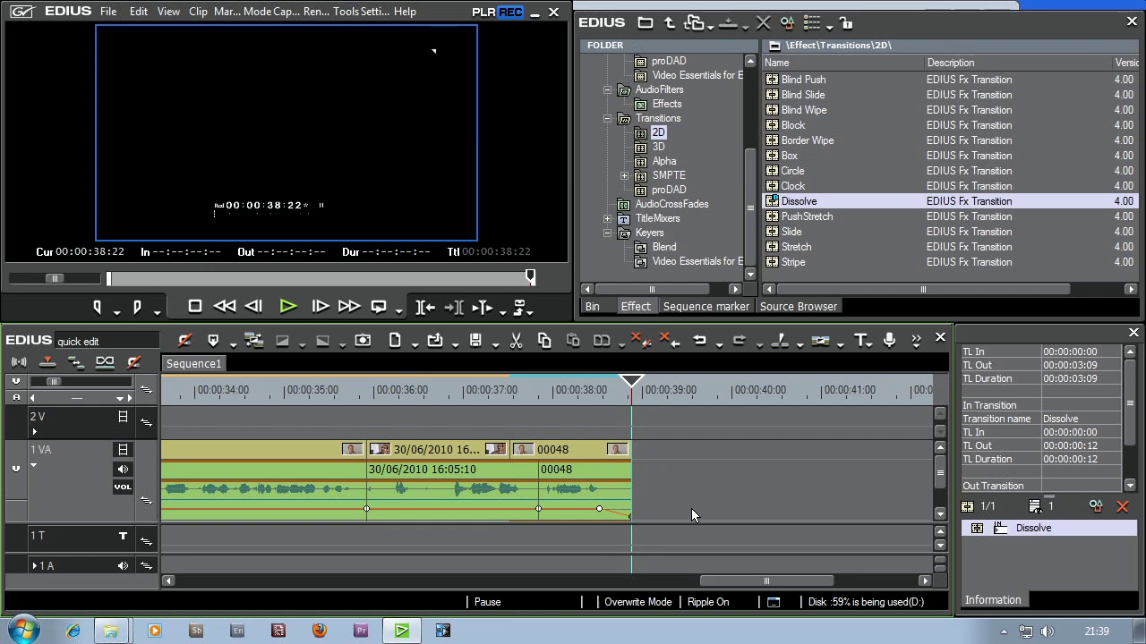
Step: Play the final frames from 00:00:38:00 and 00:00:37:29 to check the fade-out
click(551, 389)
click(279, 303)
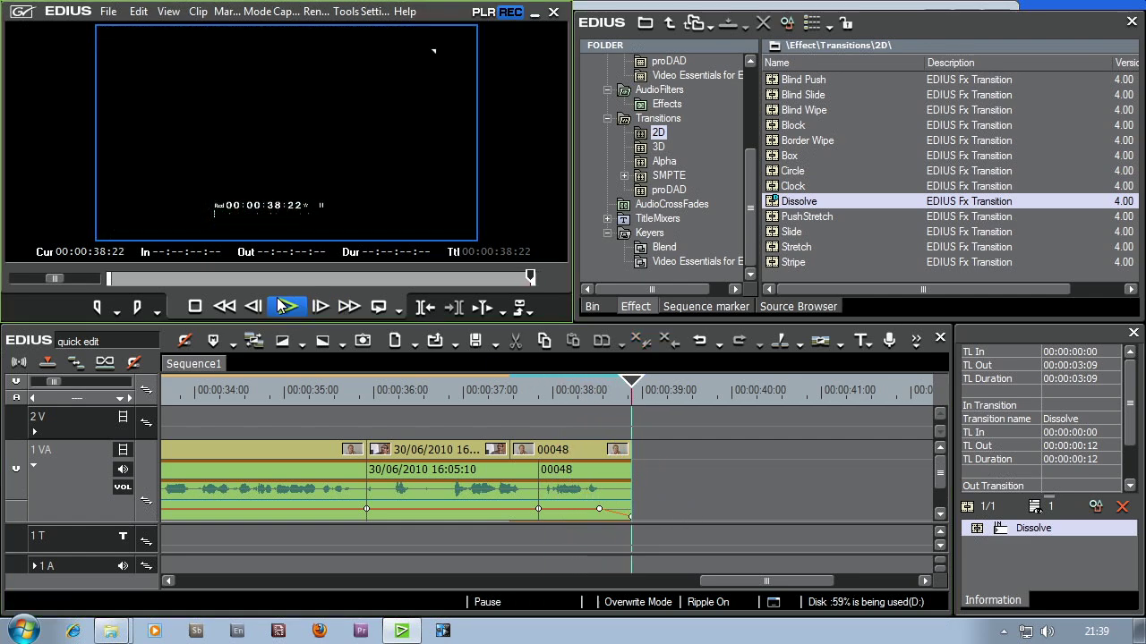
click(542, 392)
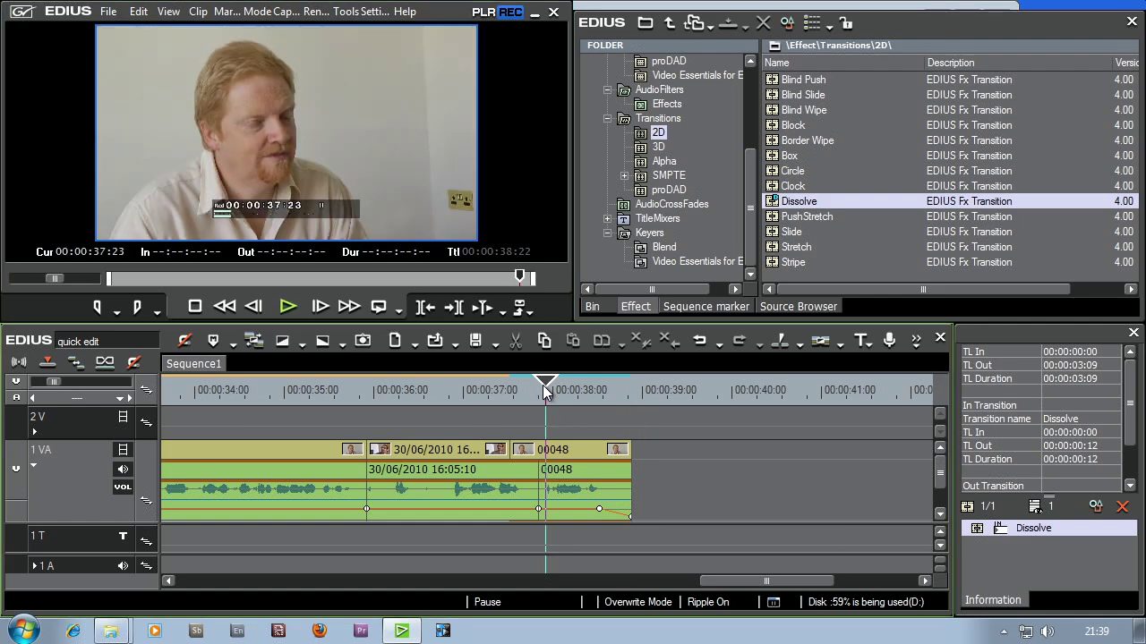
click(290, 308)
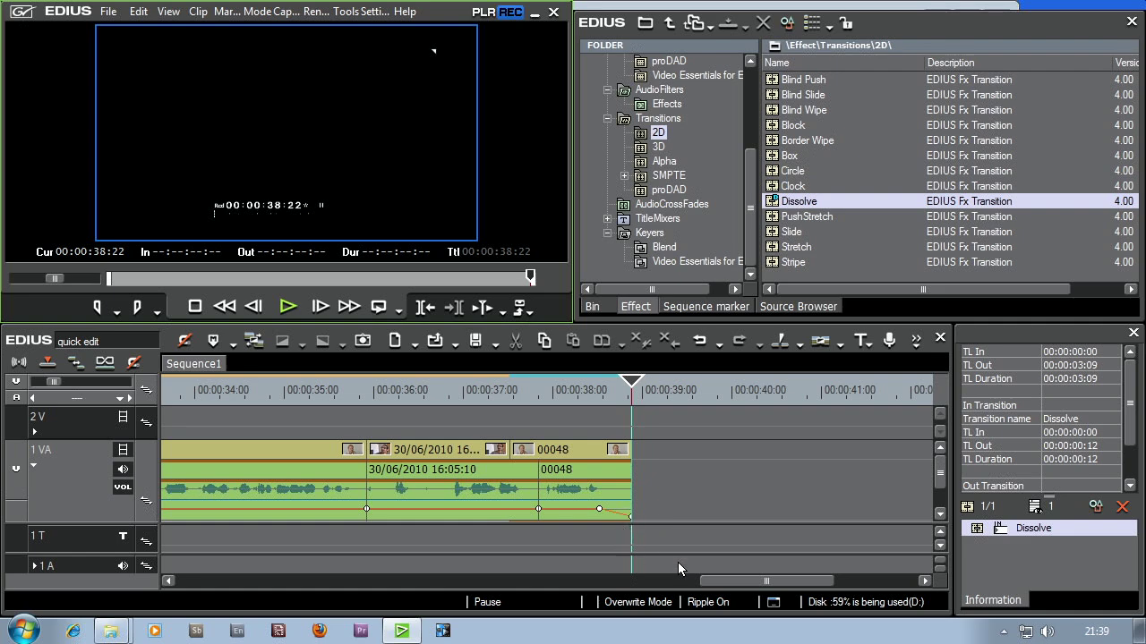
Step: Return the lane to MIX, collapse it, fit the whole sequence, and park near 00:00:38:11
click(33, 467)
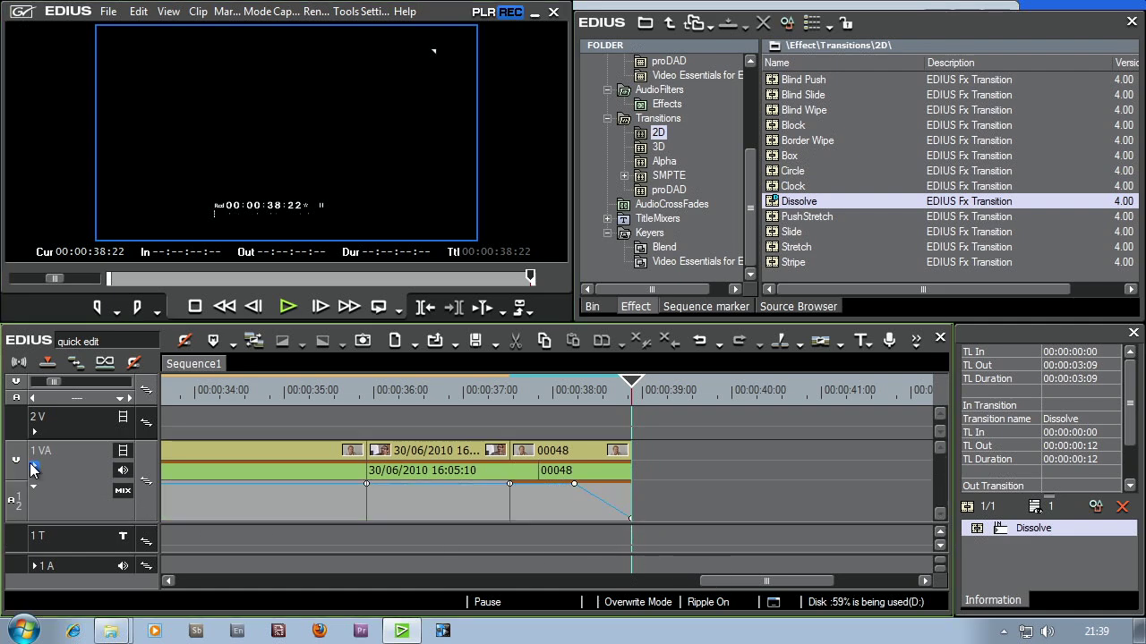
click(34, 472)
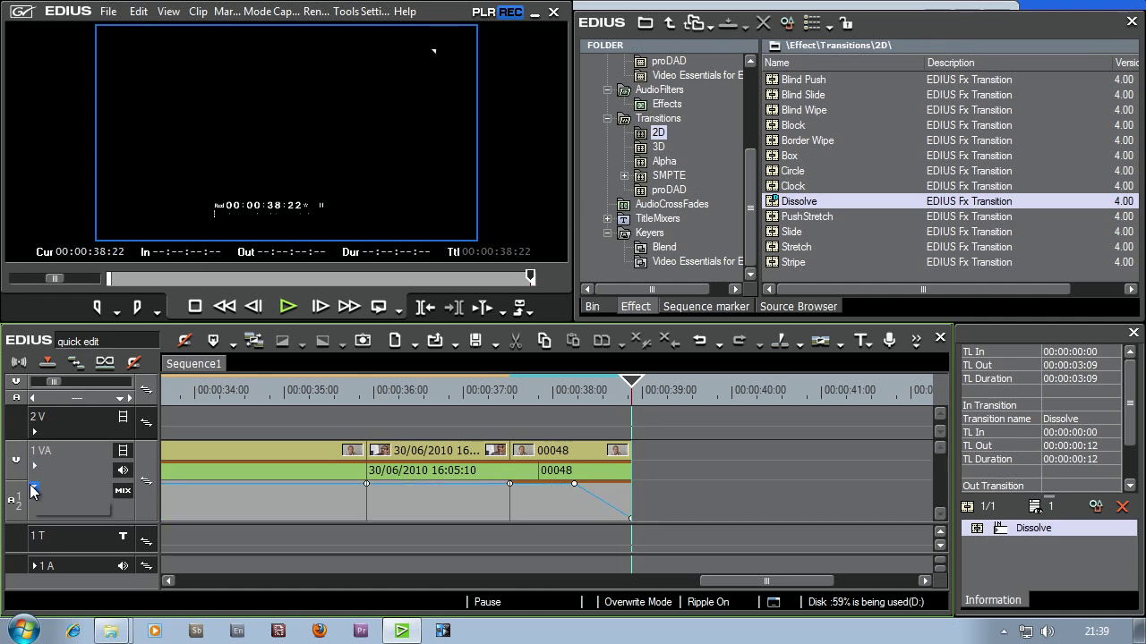
click(34, 485)
key(ctrl+0)
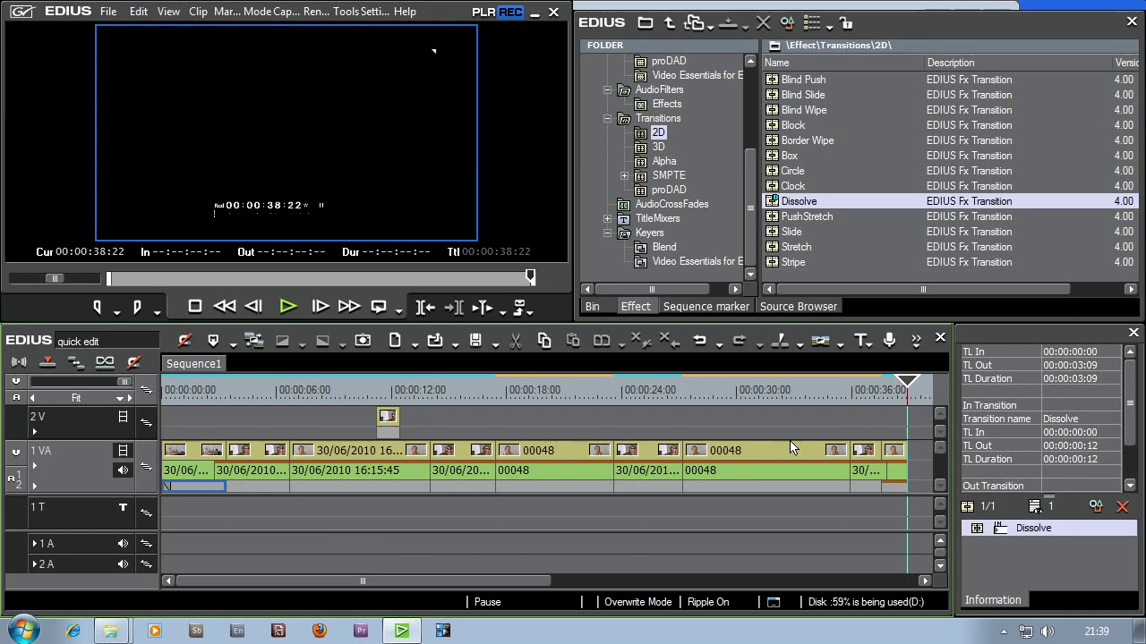
click(893, 388)
click(898, 387)
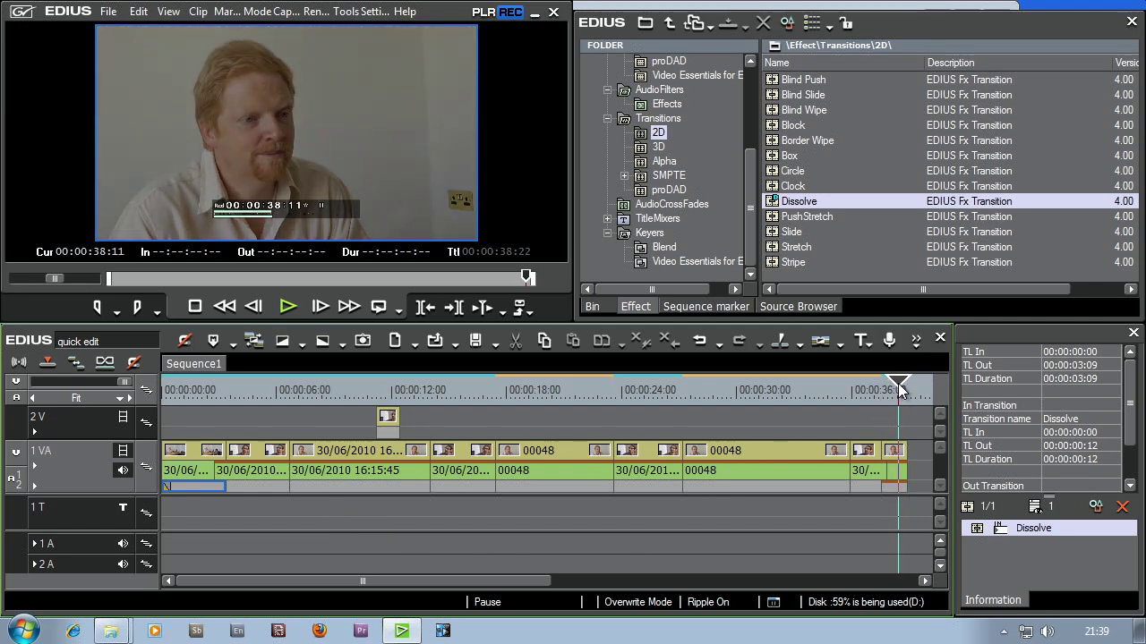